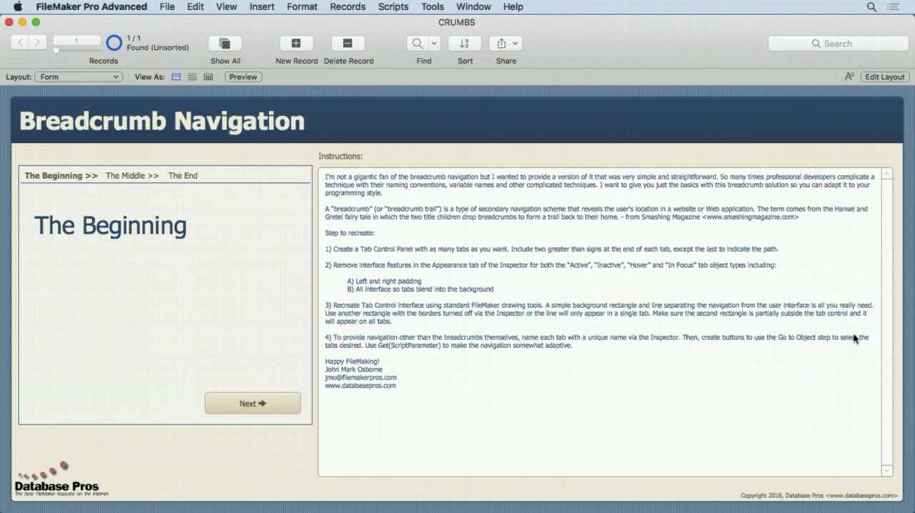
Step: Search the Resources area of Database Pros in Safari for "bread", and switch back to FileMaker Pro
mouse_move(913, 136)
left_click(893, 92)
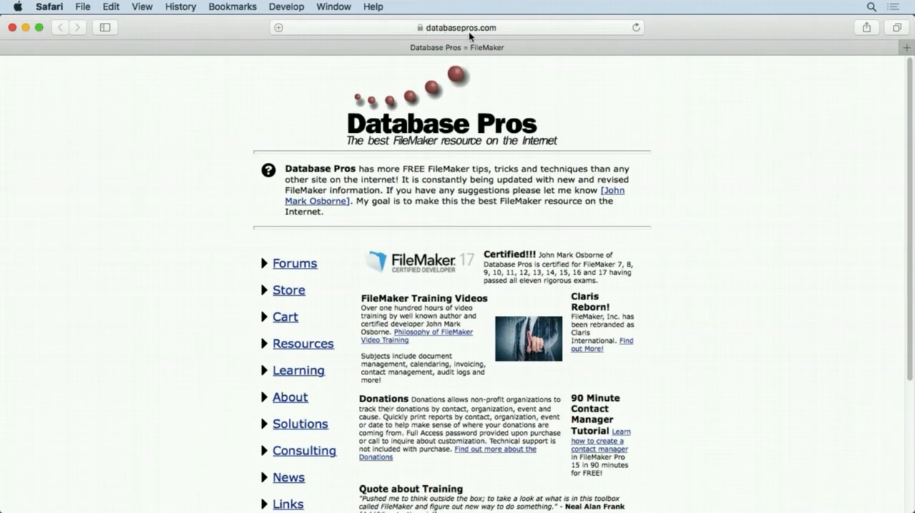
left_click(308, 346)
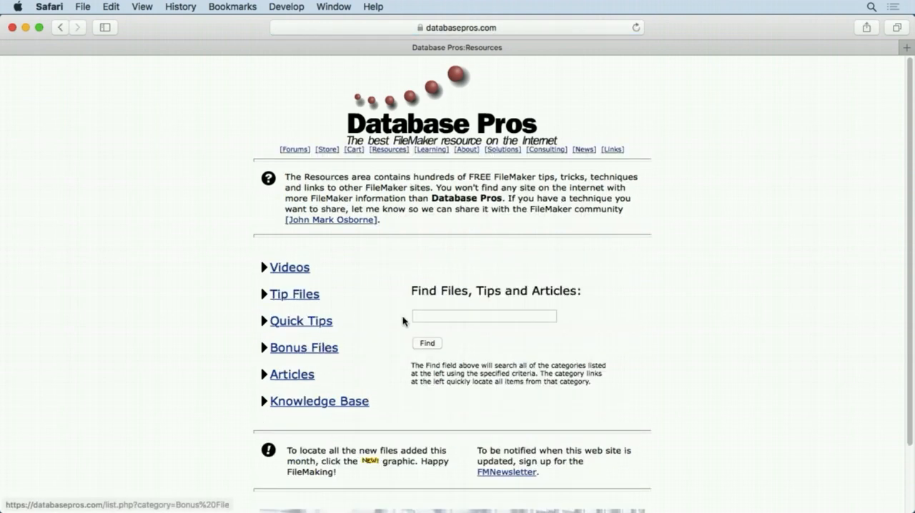
left_click(432, 319)
type("bread")
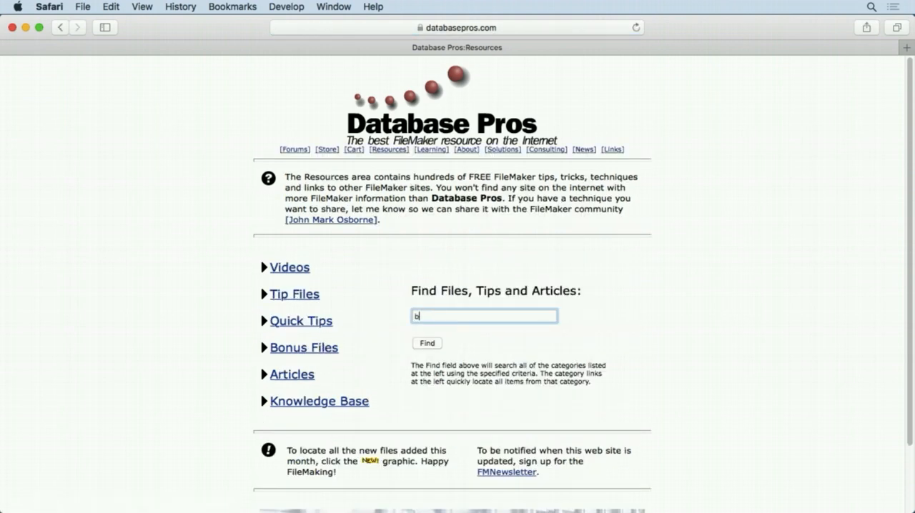
left_click(427, 343)
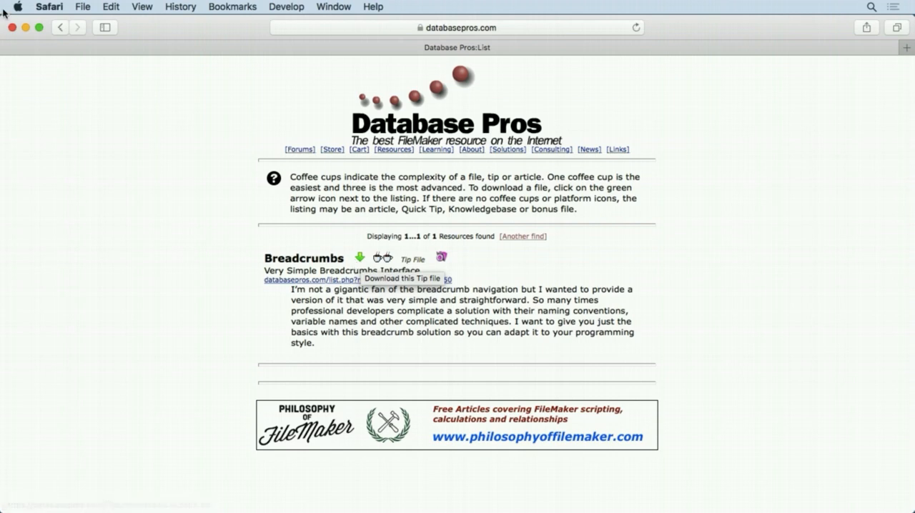
left_click(27, 27)
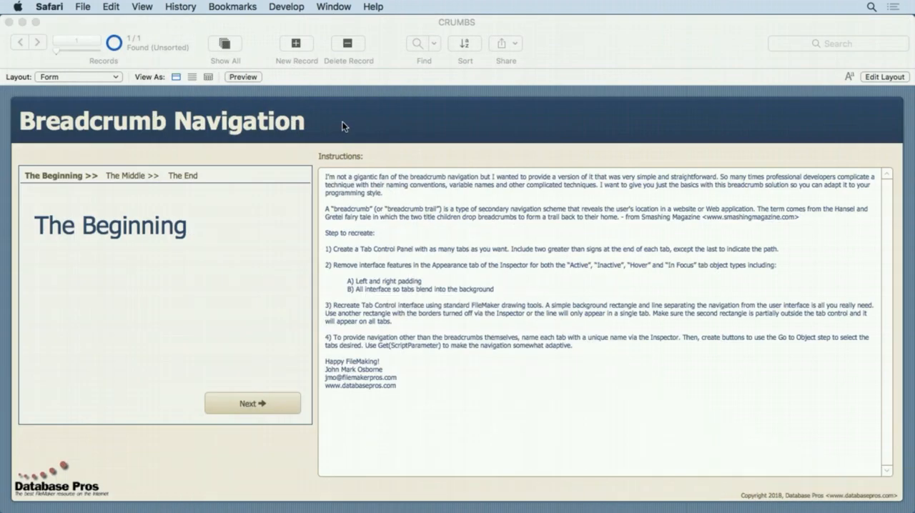
left_click(342, 127)
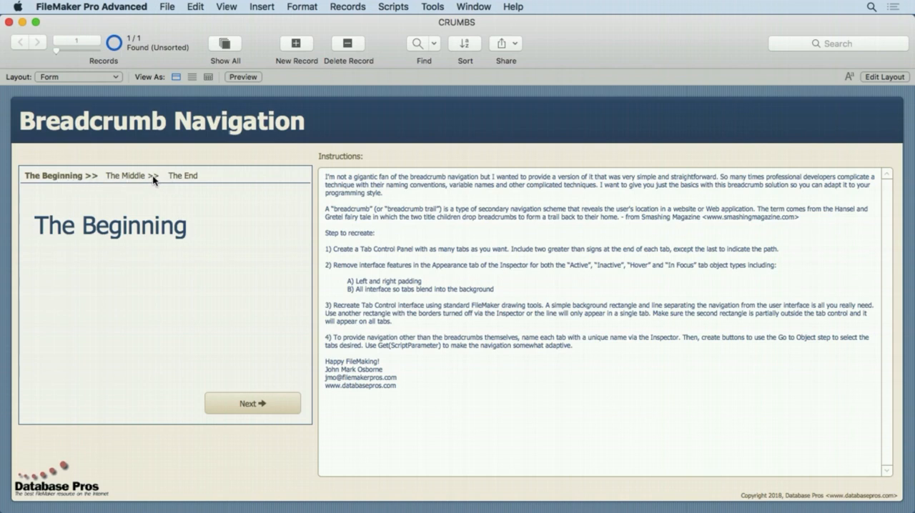
Step: Try out the breadcrumb navigation by switching repeatedly between The Beginning, The Middle and The End
left_click(122, 177)
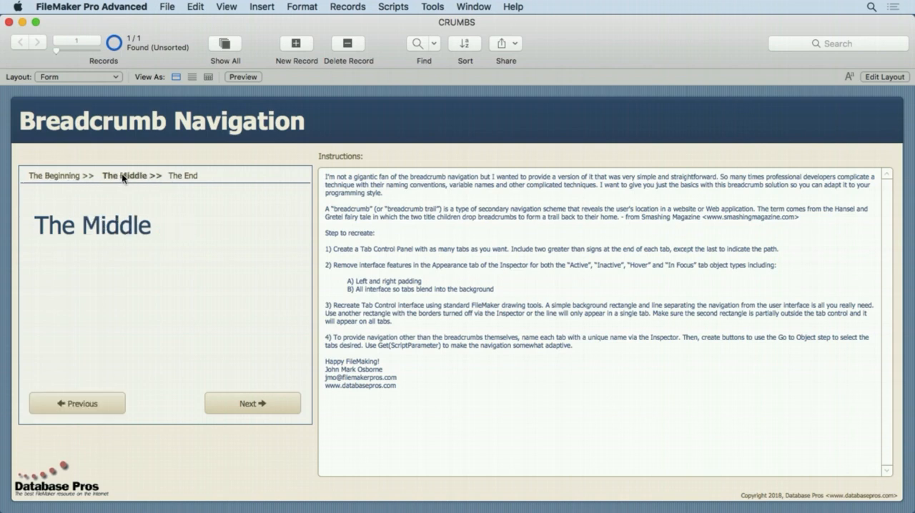
left_click(183, 176)
left_click(75, 178)
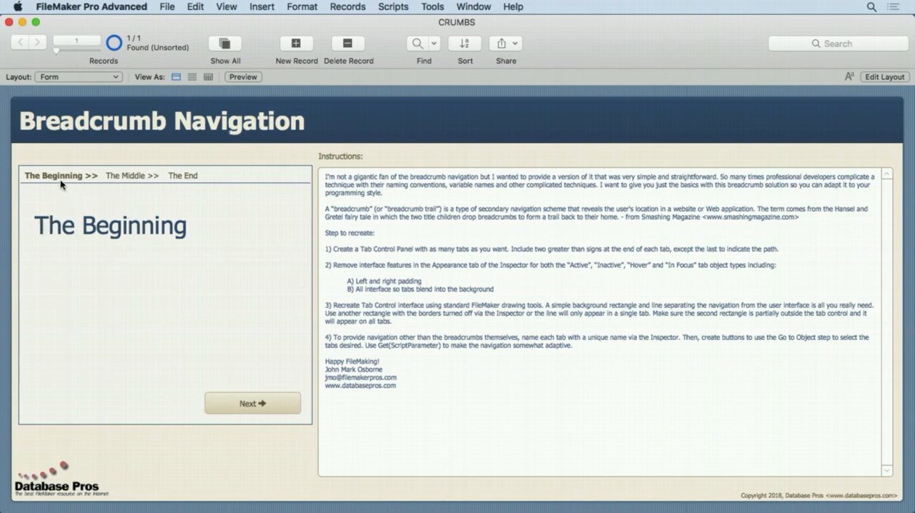
left_click(117, 179)
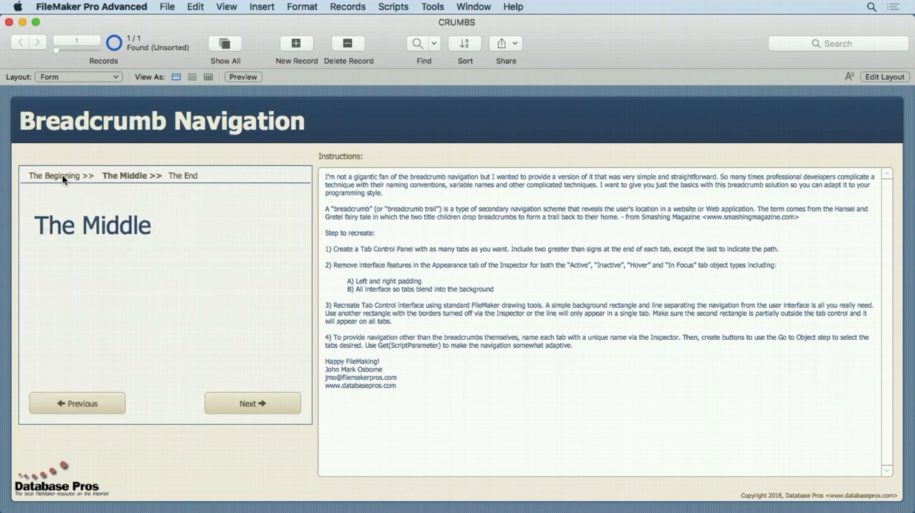
left_click(71, 177)
left_click(129, 179)
left_click(187, 179)
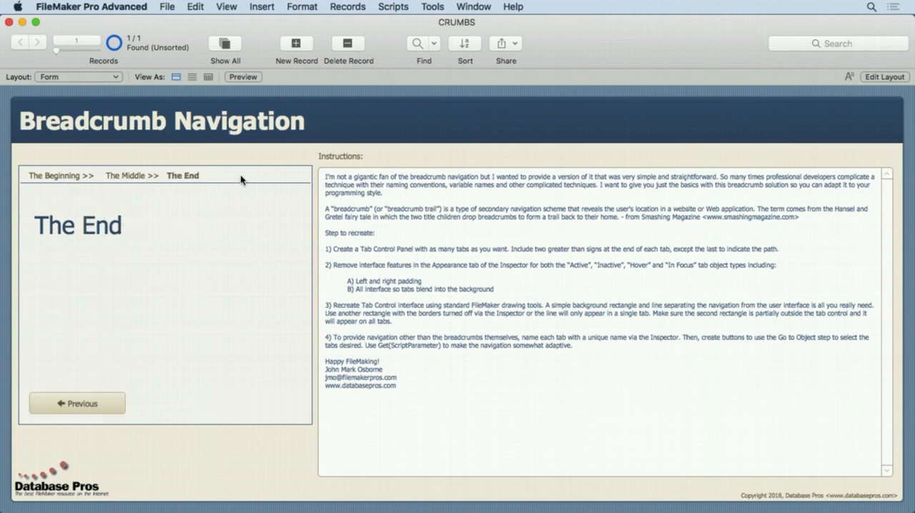
left_click(70, 178)
left_click(143, 179)
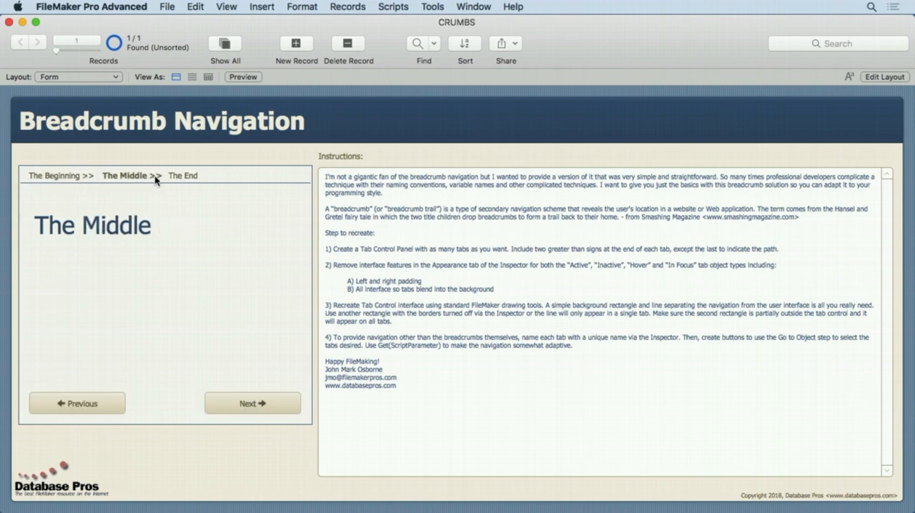
left_click(186, 179)
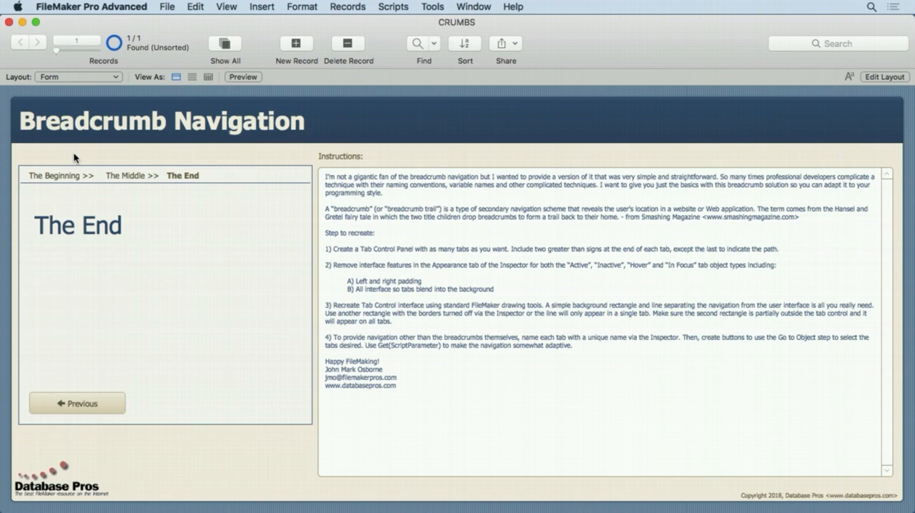
left_click(64, 177)
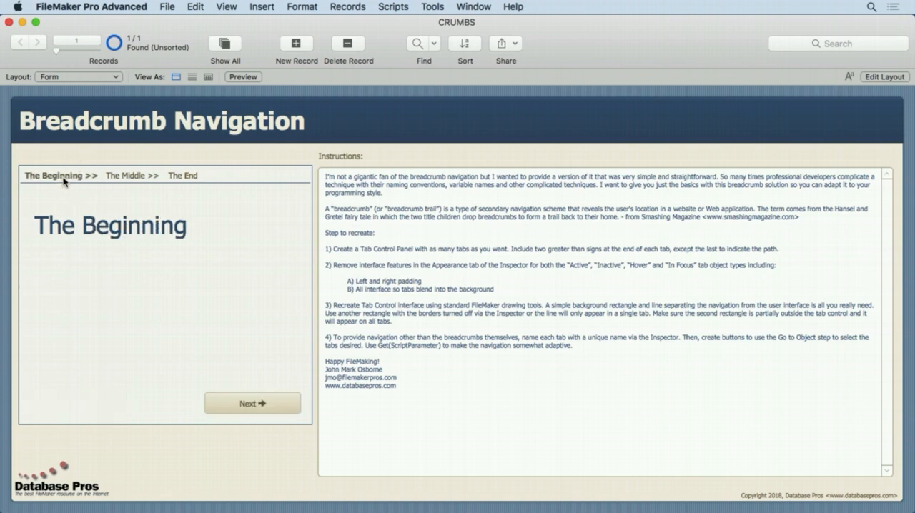
left_click(162, 176)
left_click(183, 176)
left_click(133, 176)
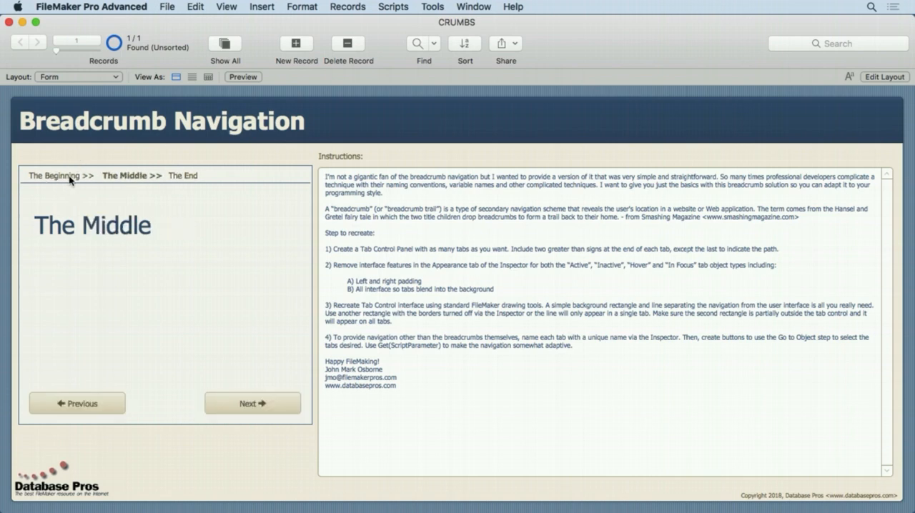
left_click(72, 177)
left_click(112, 179)
left_click(181, 177)
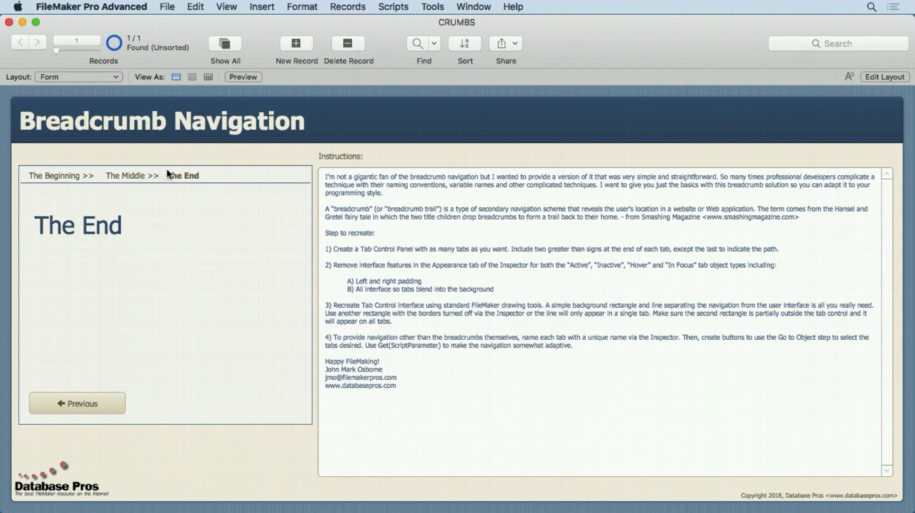
Step: Open the Form layout for editing in Layout mode
left_click(881, 77)
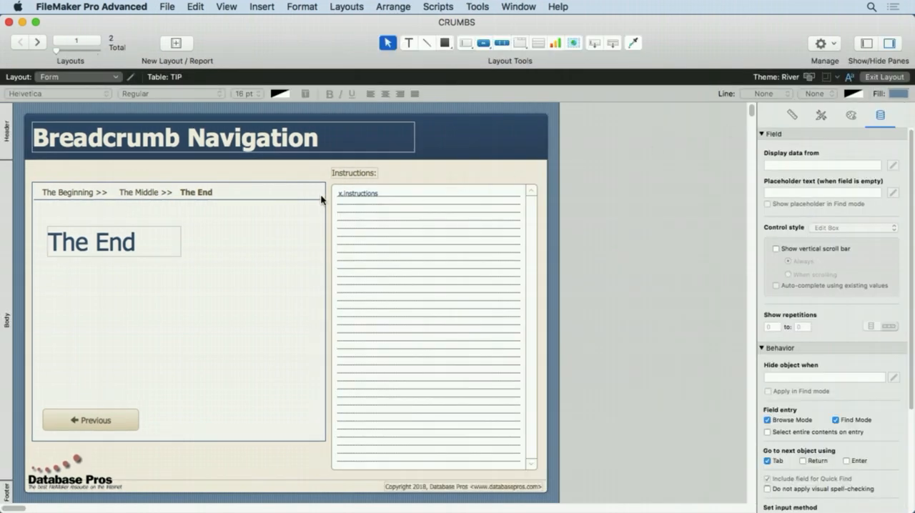
Step: Move the background rectangle away from behind the breadcrumb tab control, and undo the move
left_click(286, 187)
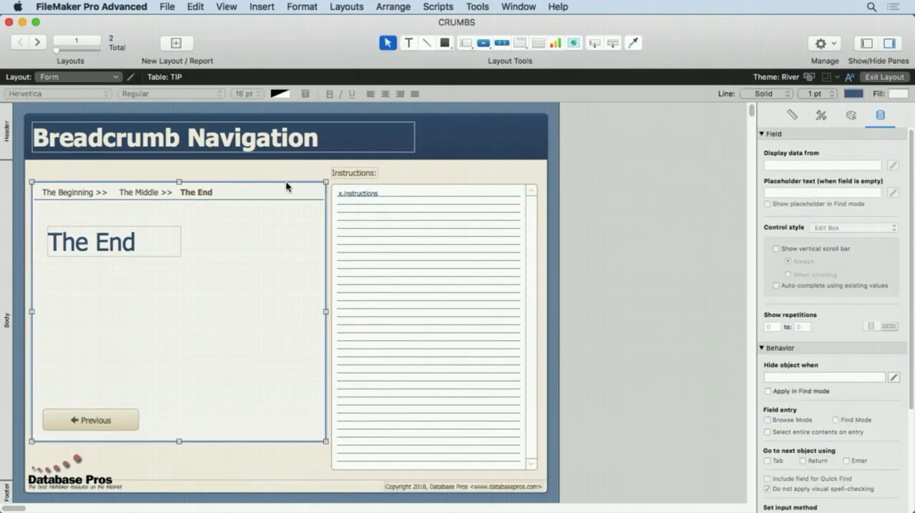
left_click_drag(286, 187, 517, 169)
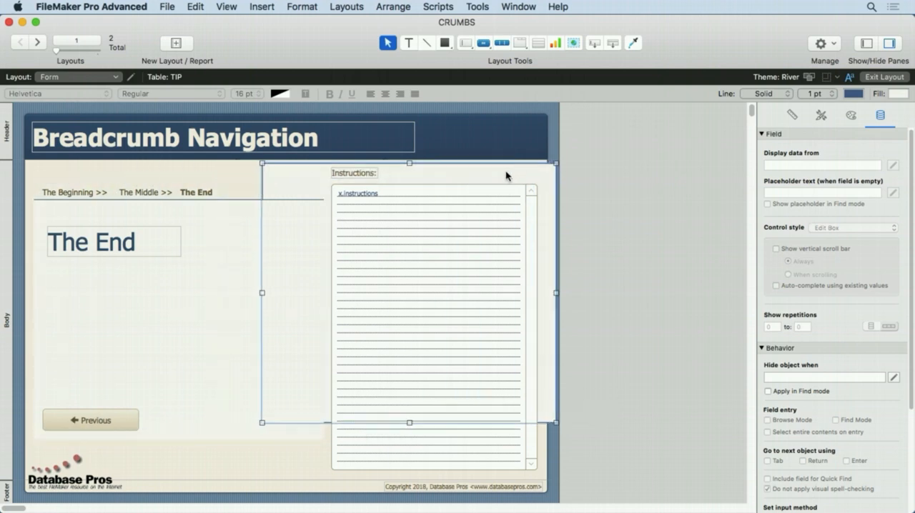
left_click(197, 7)
left_click(209, 29)
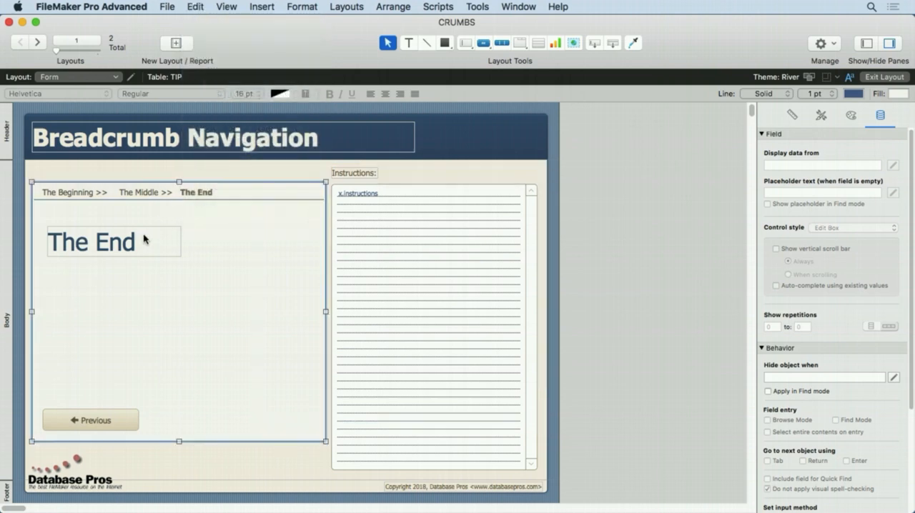
Step: Review each tab name in the tab control's setup, and leave the setup without changes
left_click(215, 218)
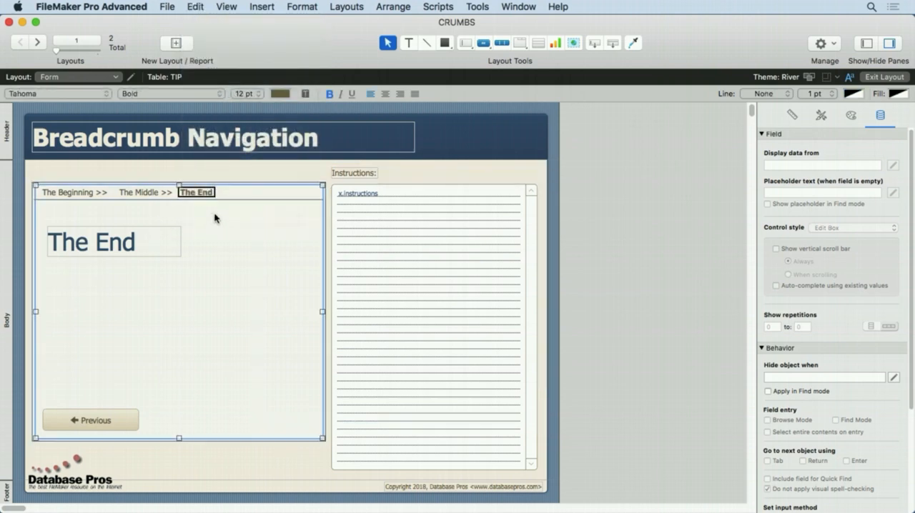
double_click(215, 218)
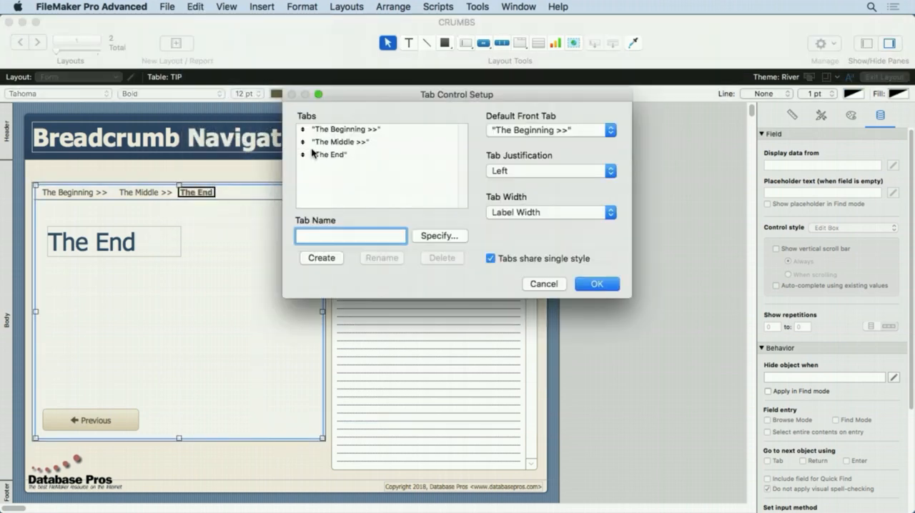
left_click(334, 130)
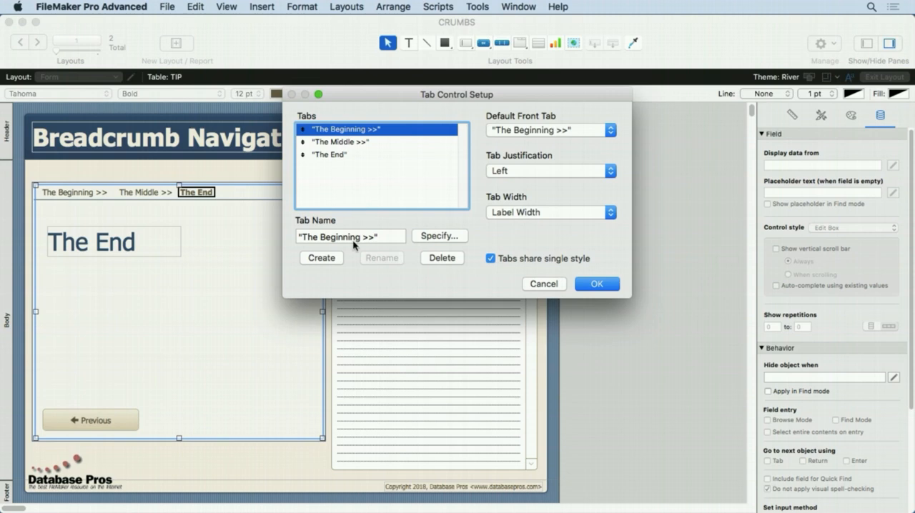
left_click(341, 143)
left_click(331, 160)
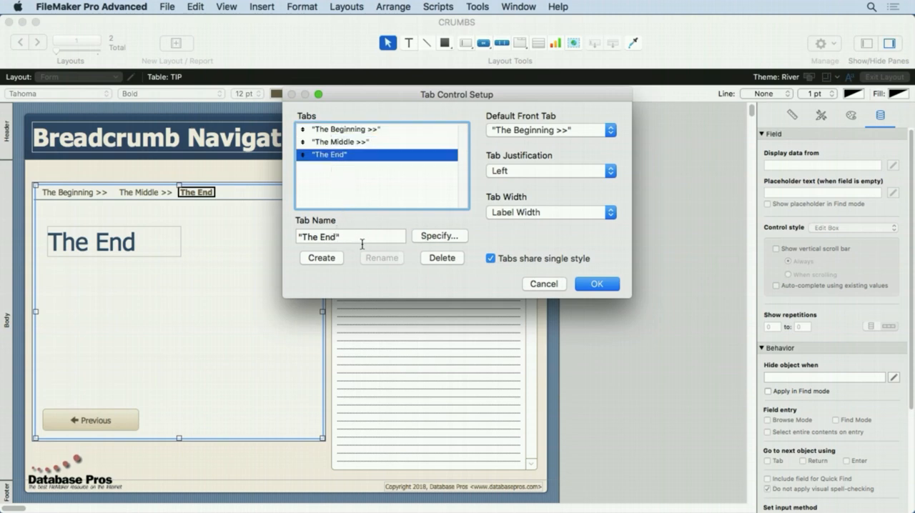
left_click(540, 284)
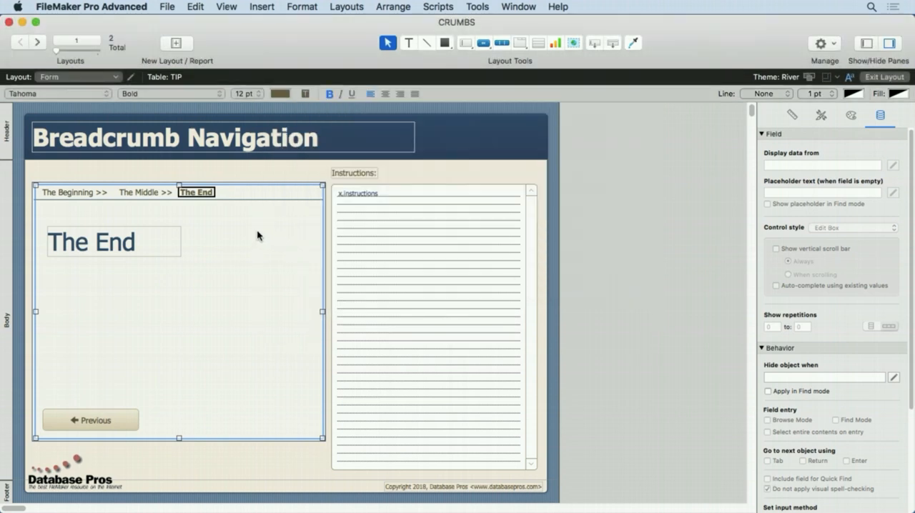
Step: Examine the tab control's appearance settings, including its styleable parts and its list of states
left_click(105, 181)
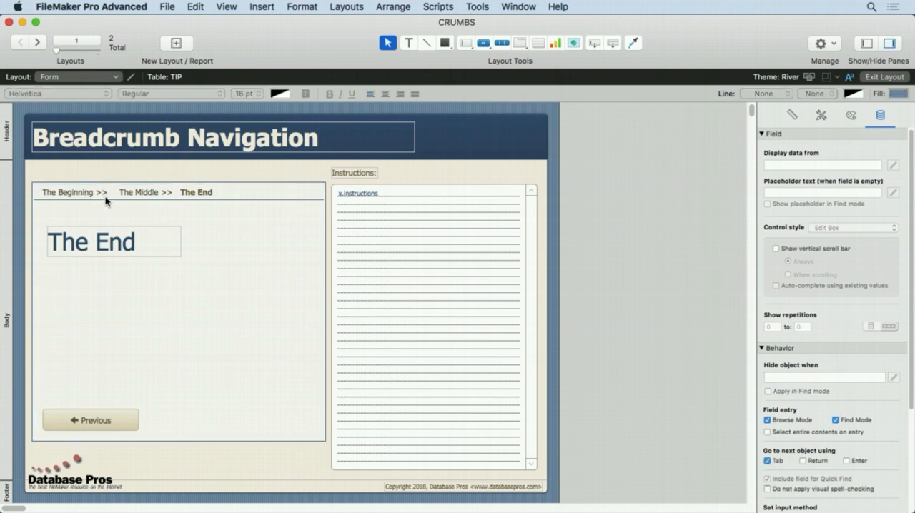
left_click(197, 218)
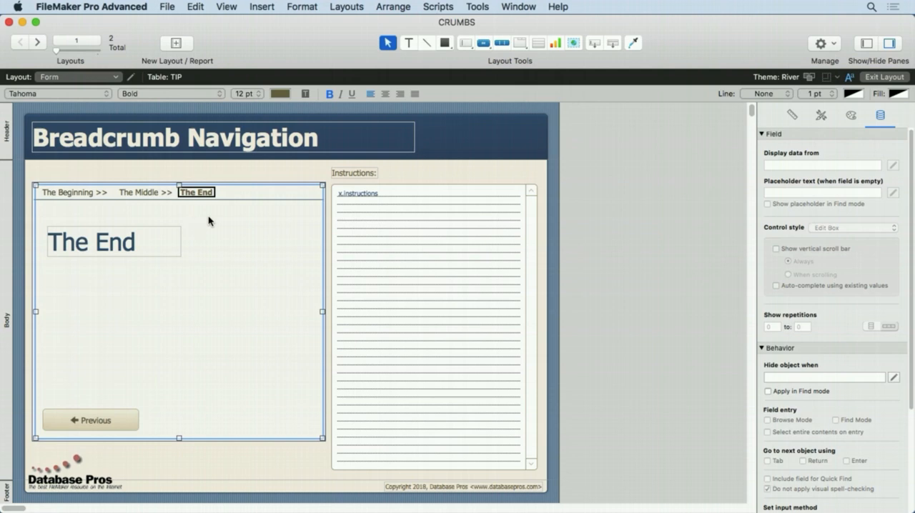
left_click(851, 115)
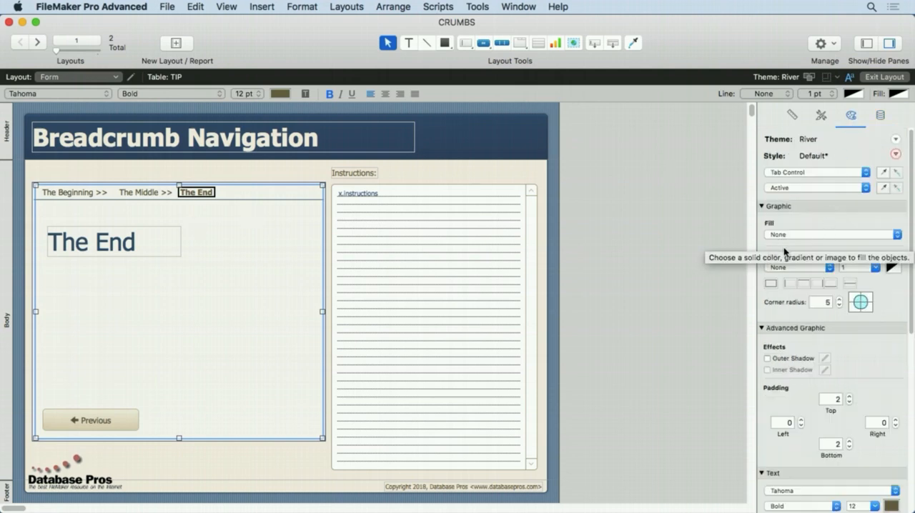
left_click(794, 175)
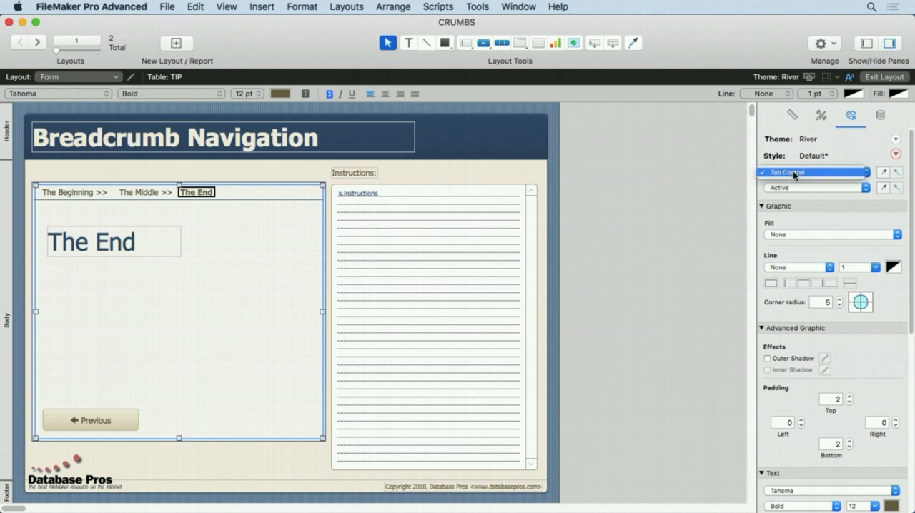
left_click(795, 175)
left_click(795, 188)
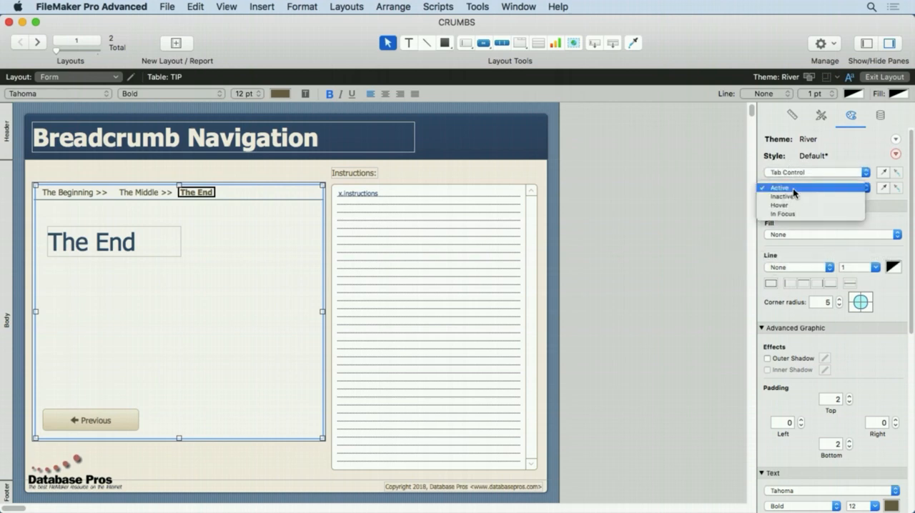
left_click(782, 151)
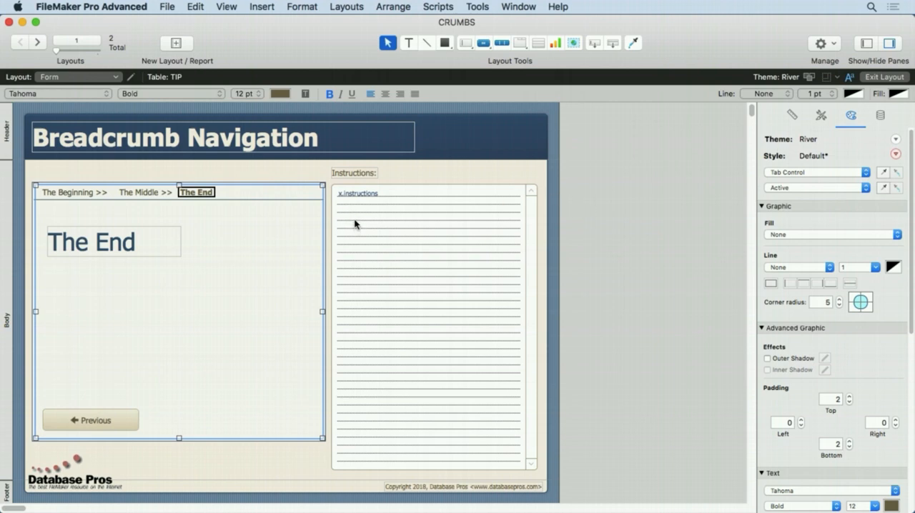
Step: Select The Beginning tab in the breadcrumb tab control and show its object name and position settings
left_click(276, 173)
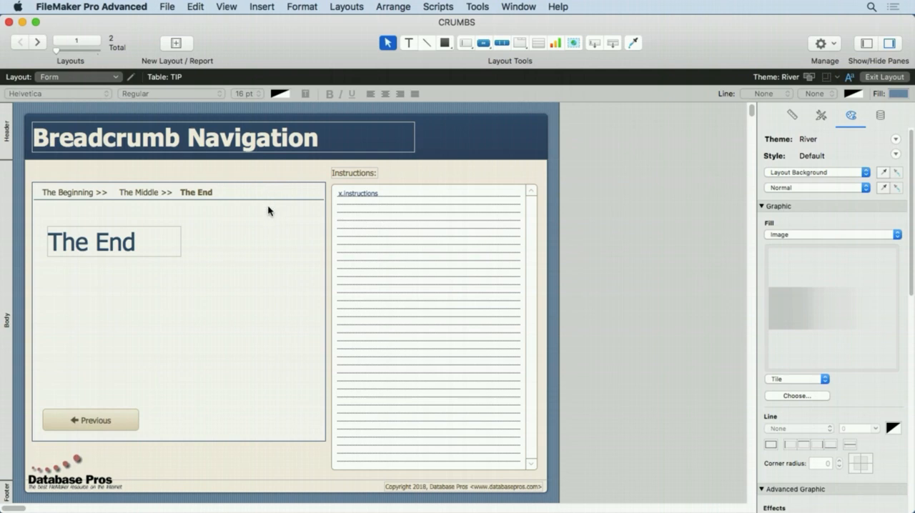
left_click(116, 424)
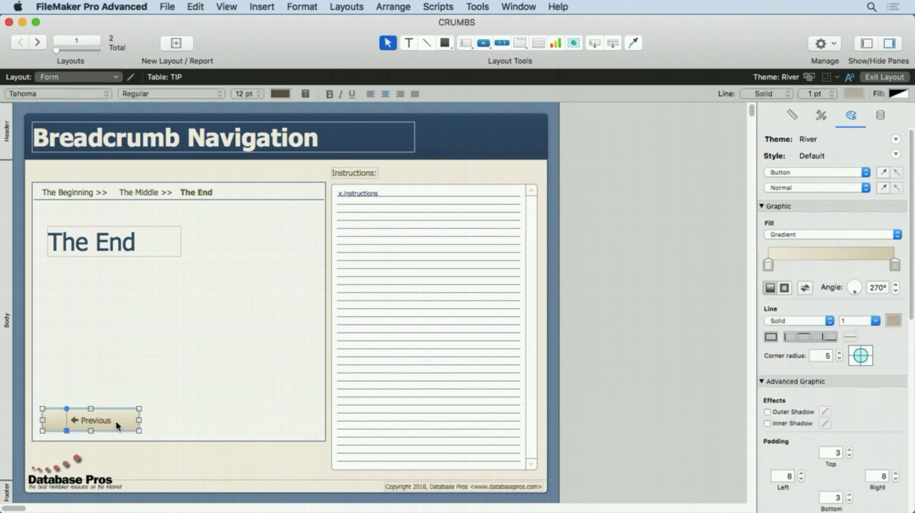
left_click(76, 193)
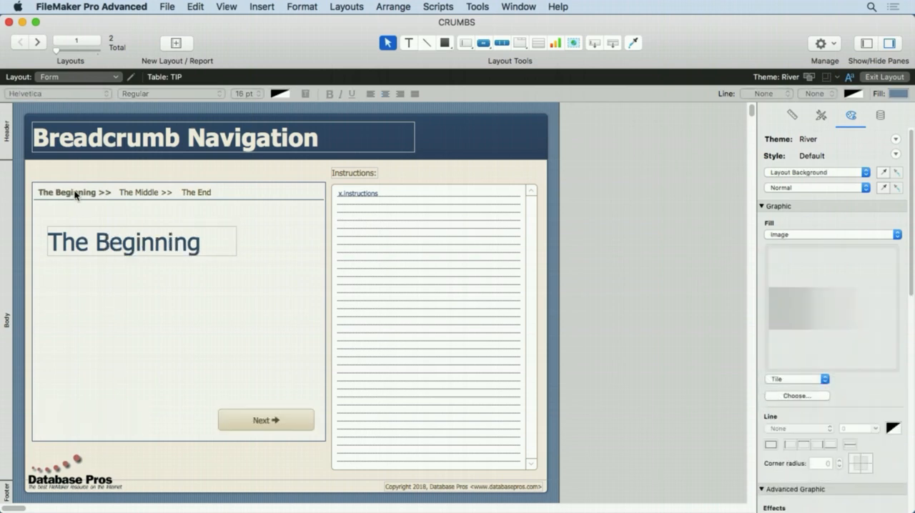
left_click(75, 193)
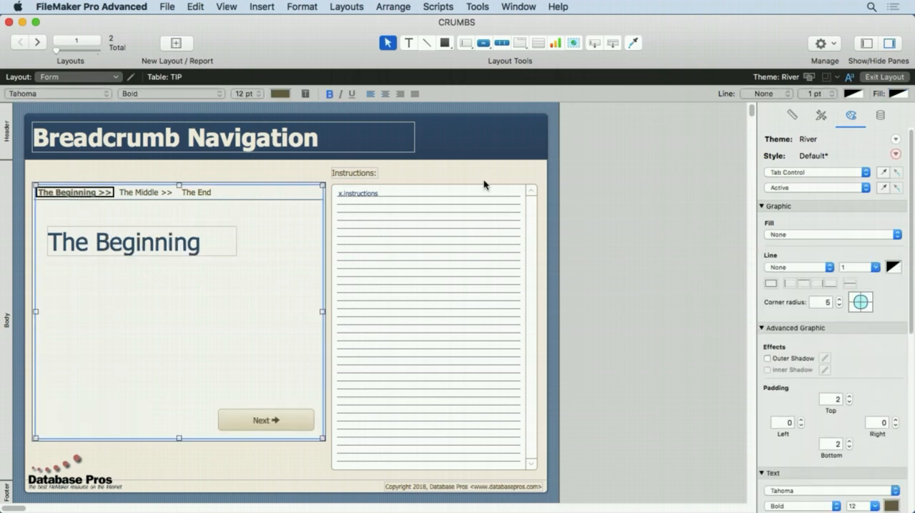
left_click(791, 115)
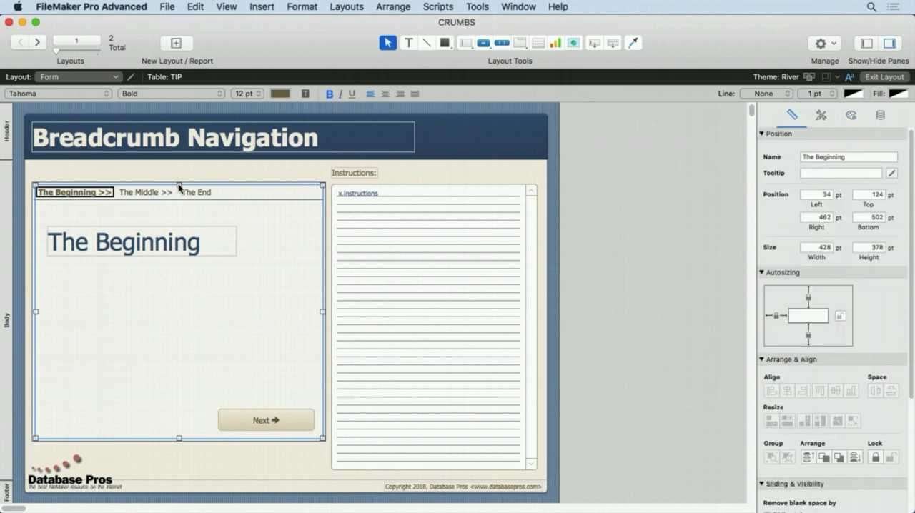
Step: Select The Middle tab and The End tab in the breadcrumb tab control to check each one's object name
left_click(155, 196)
left_click(153, 196)
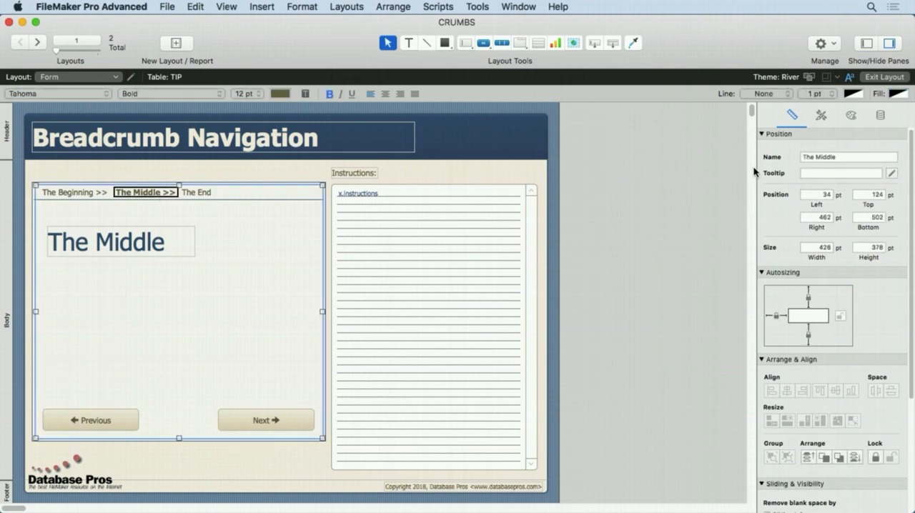
left_click(200, 194)
left_click(194, 198)
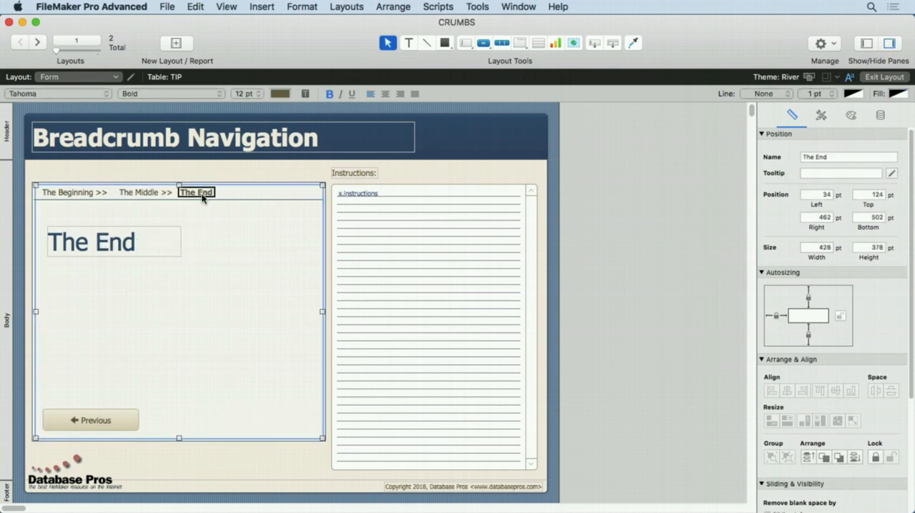
Step: Review the script and parameter in the button setup of The End's Previous button and The Middle's Previous and Next buttons, without changes
double_click(99, 421)
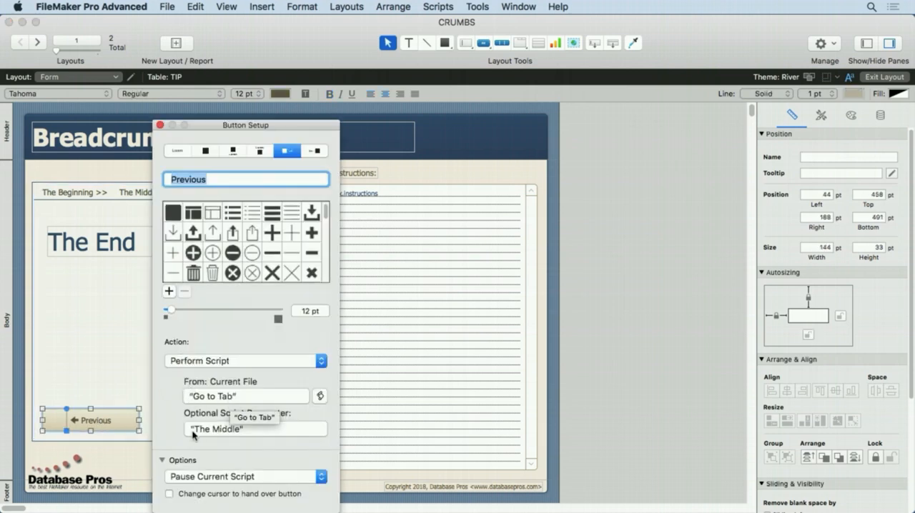
left_click(160, 125)
left_click(143, 193)
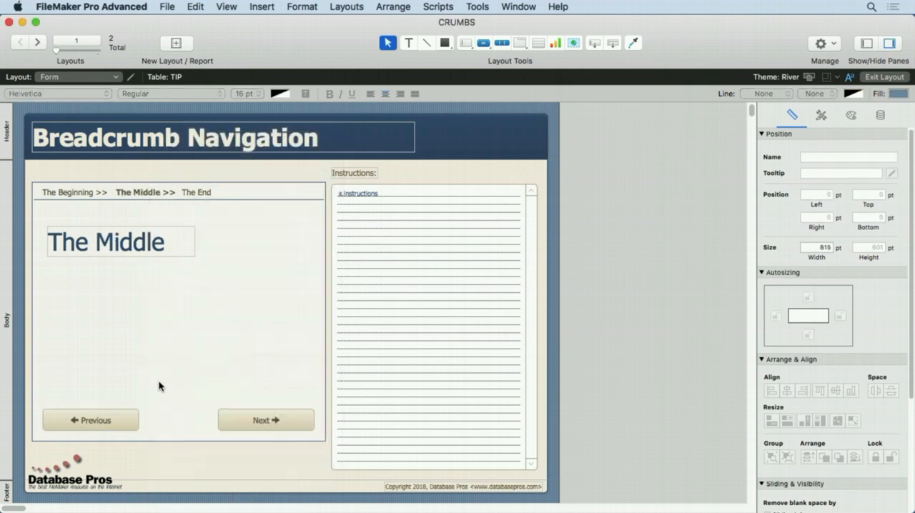
double_click(113, 418)
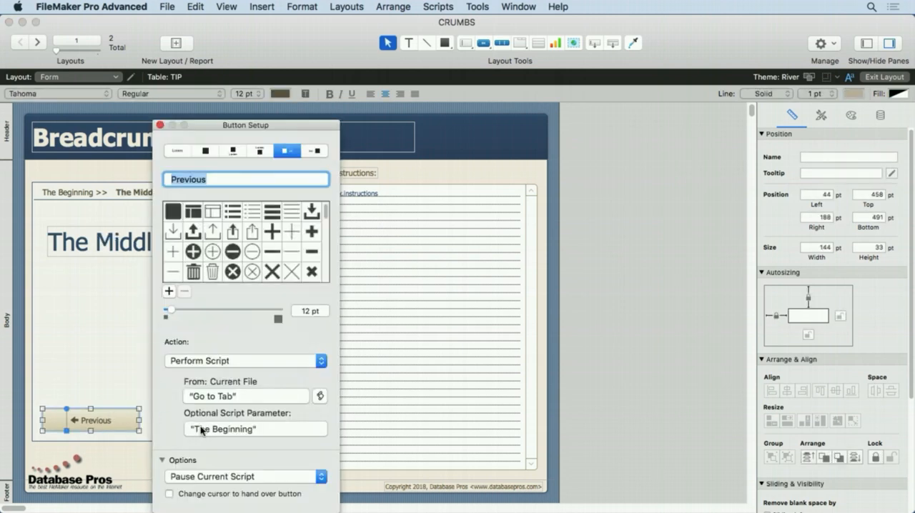
left_click(160, 125)
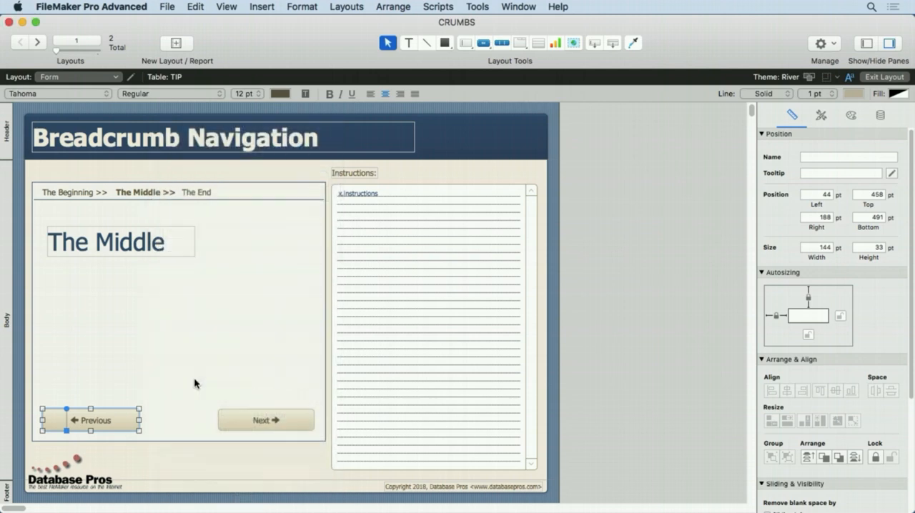
double_click(244, 422)
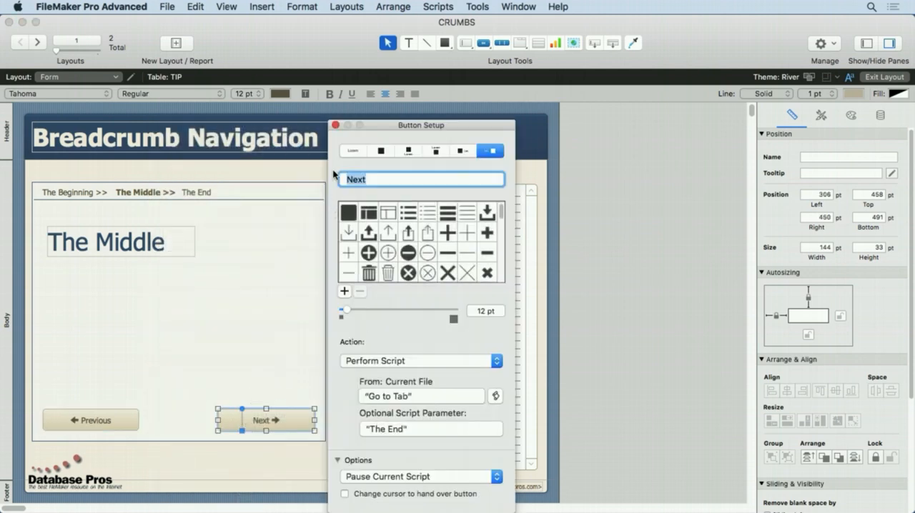
left_click(335, 125)
Step: Examine the Go to Tab script and its Go to Object options in the Script Workspace, and close it without changes
left_click(439, 7)
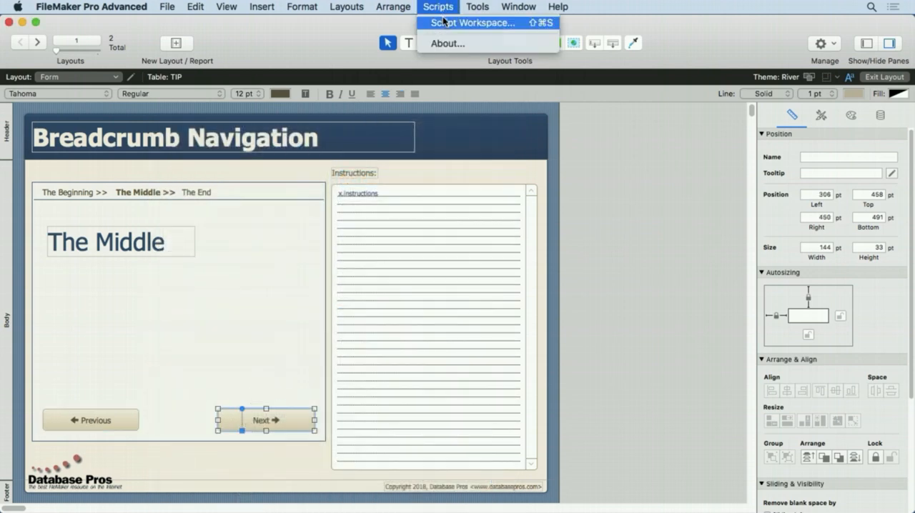
left_click(444, 22)
left_click(217, 176)
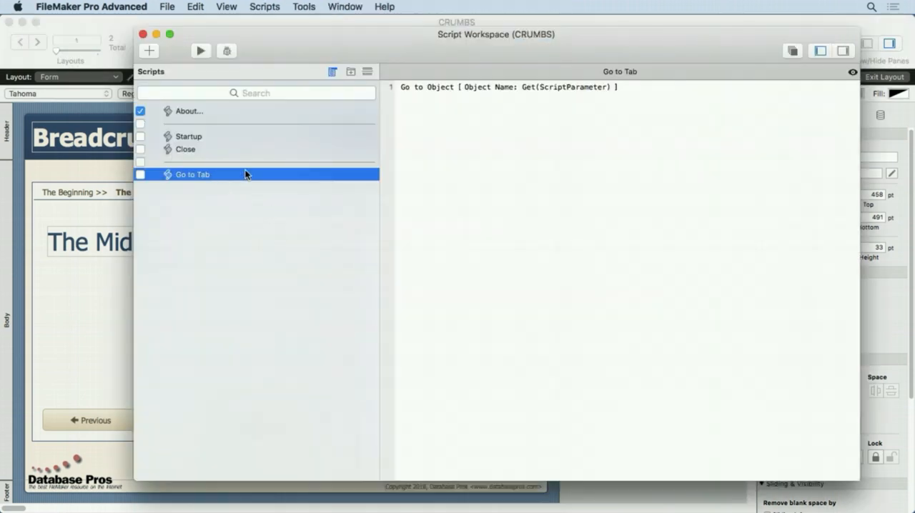
left_click(438, 87)
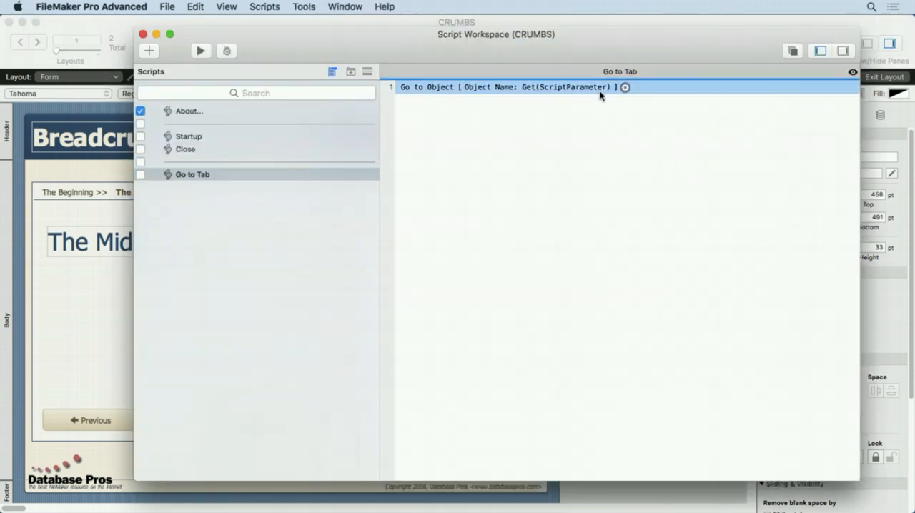
left_click(625, 87)
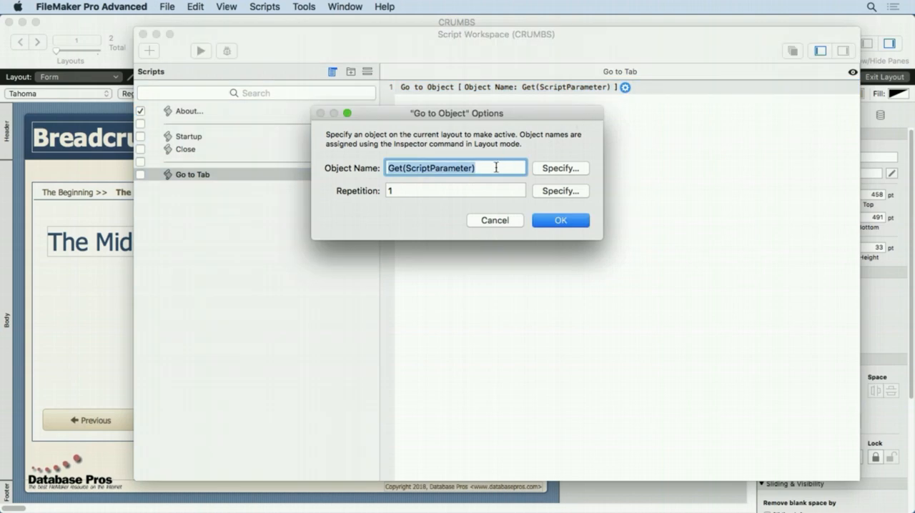
left_click(492, 222)
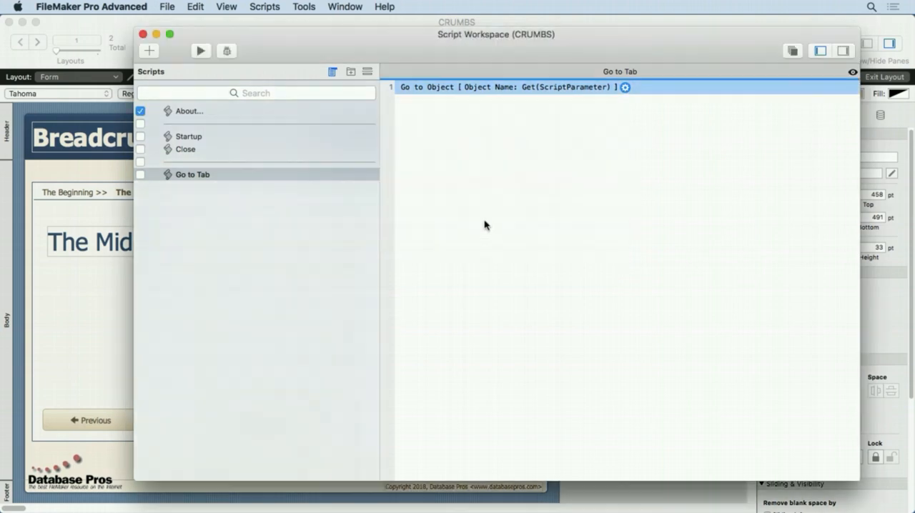
left_click(143, 34)
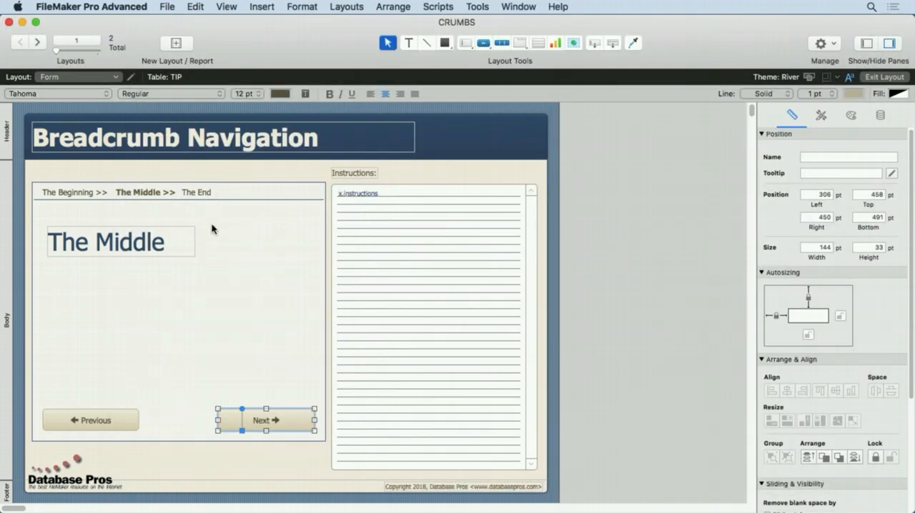
Step: Switch repeatedly between The Beginning, The Middle and The End tabs to compare their active styling, and select the background rectangle
left_click(197, 192)
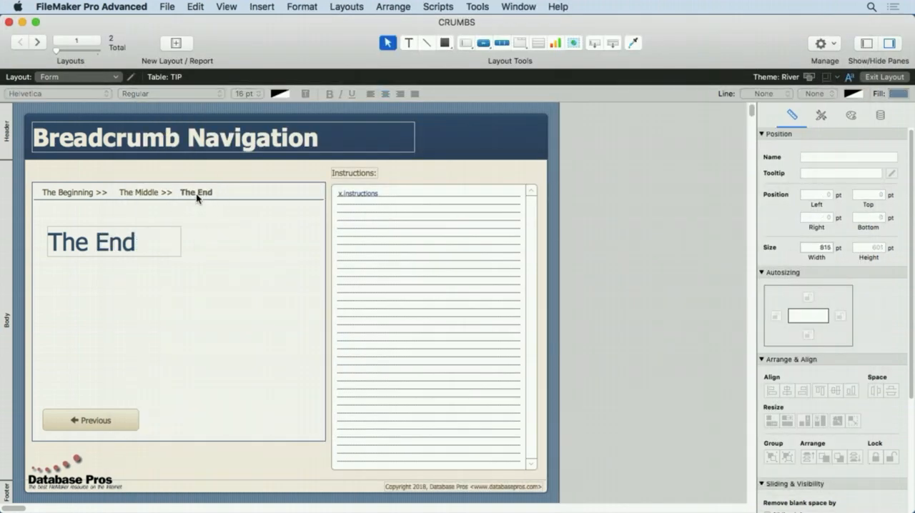
left_click(145, 193)
left_click(86, 193)
left_click(145, 191)
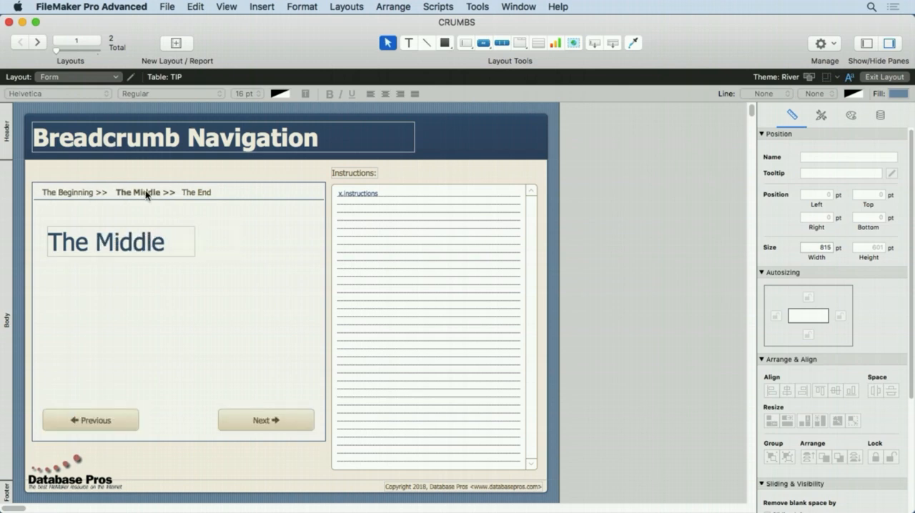
left_click(195, 193)
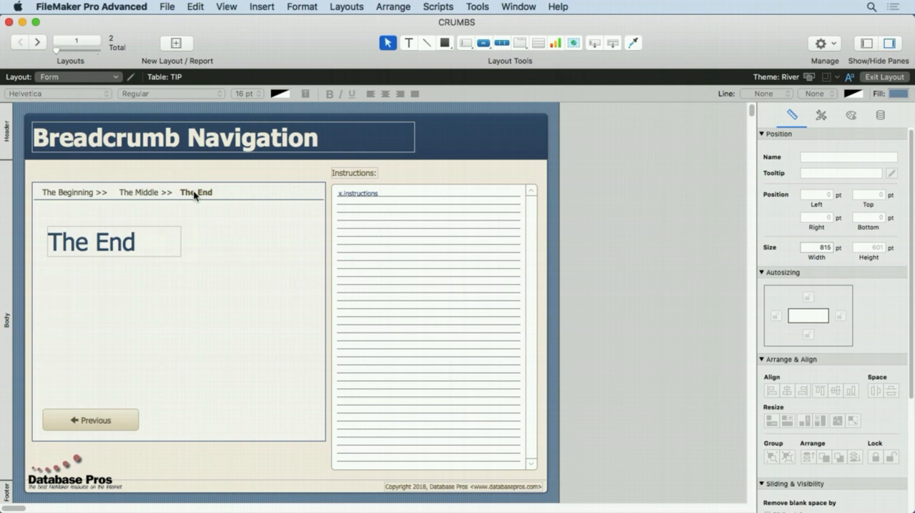
left_click(82, 190)
left_click(134, 190)
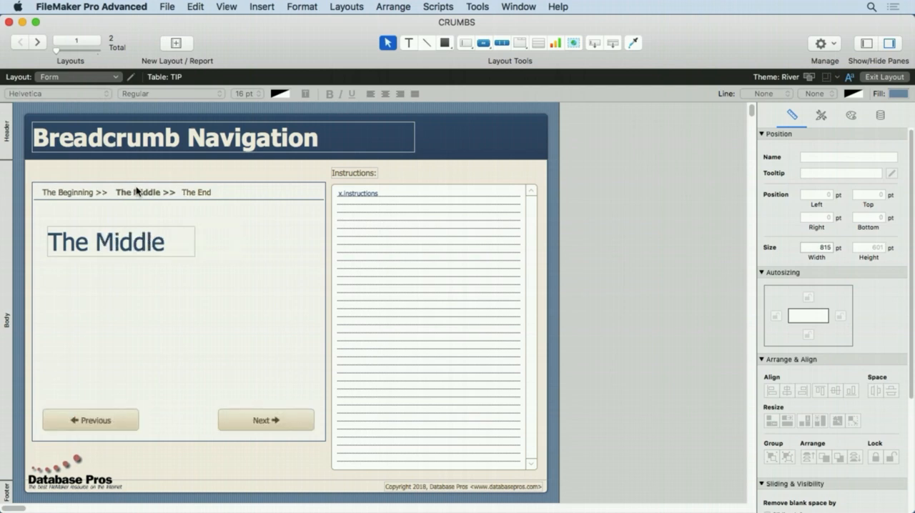
left_click(192, 193)
left_click(145, 192)
left_click(84, 193)
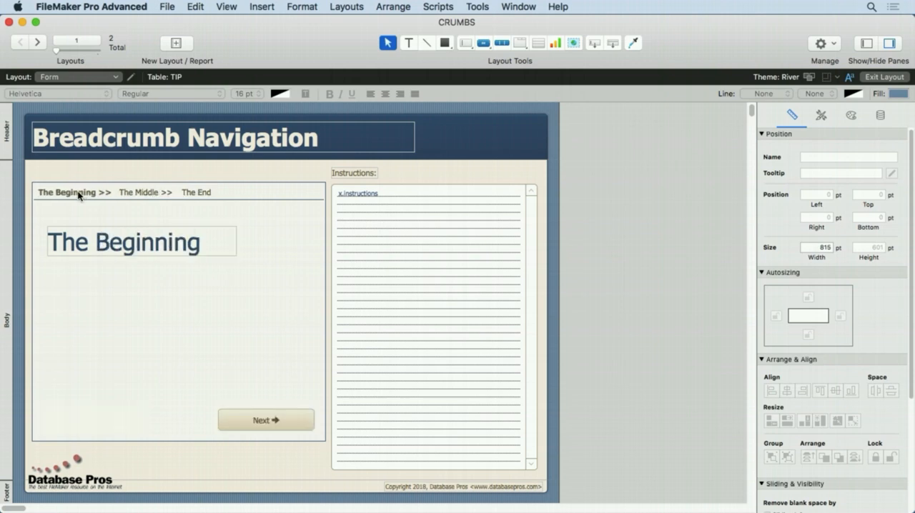
left_click(167, 194)
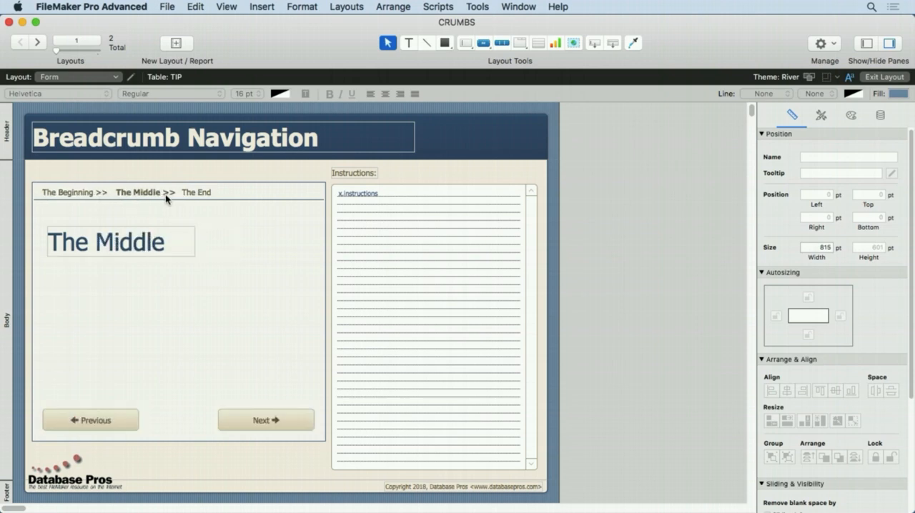
left_click(207, 194)
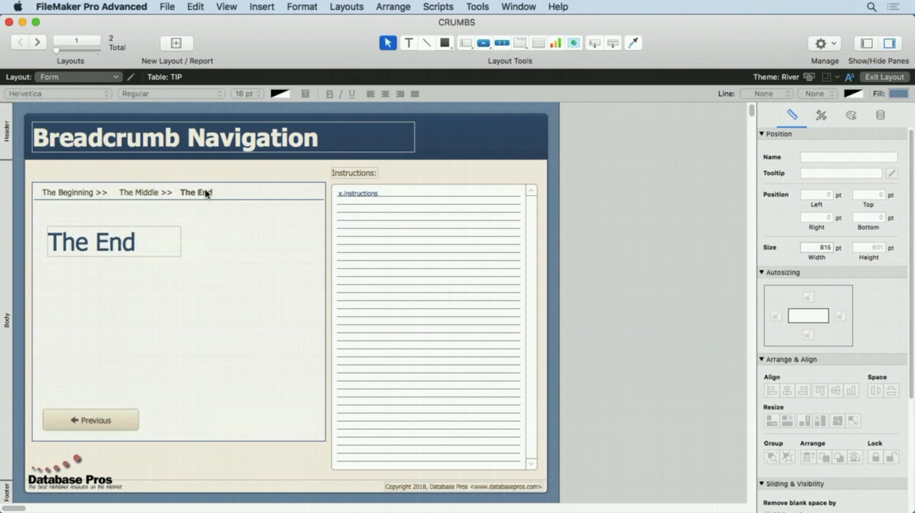
left_click(206, 184)
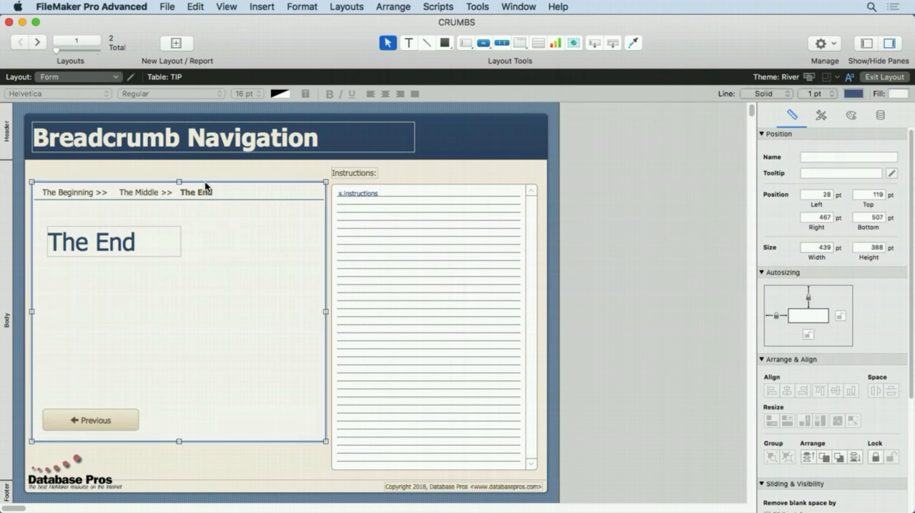